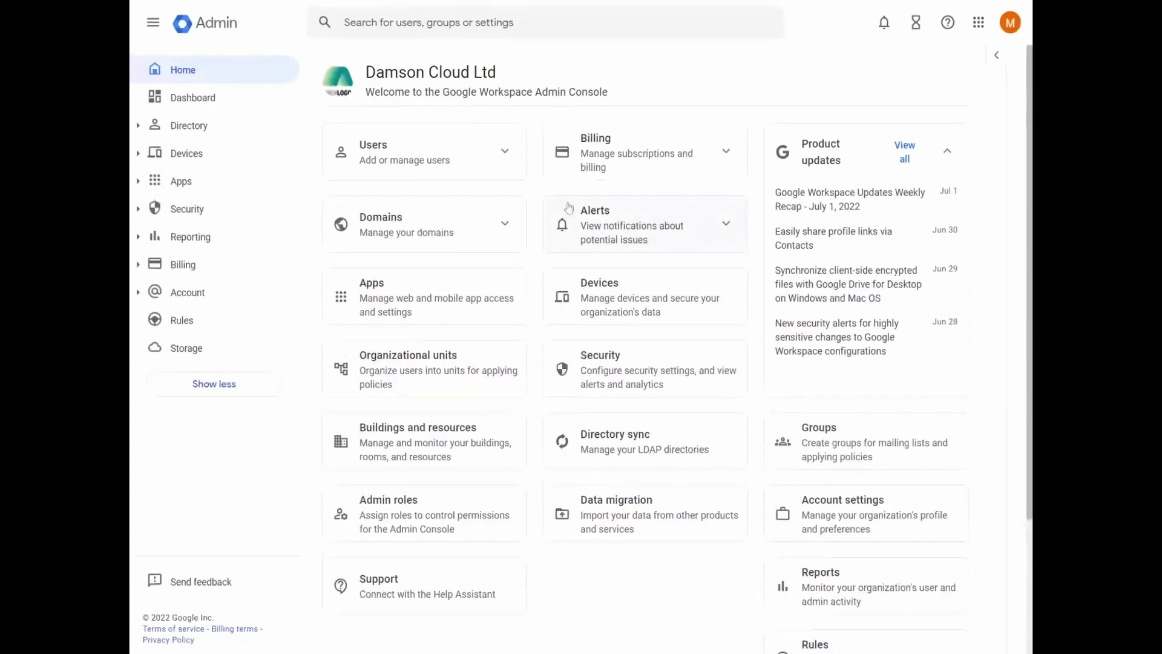
Step: Expand the Users summary and go to Directory > Users to list all six users
click(504, 150)
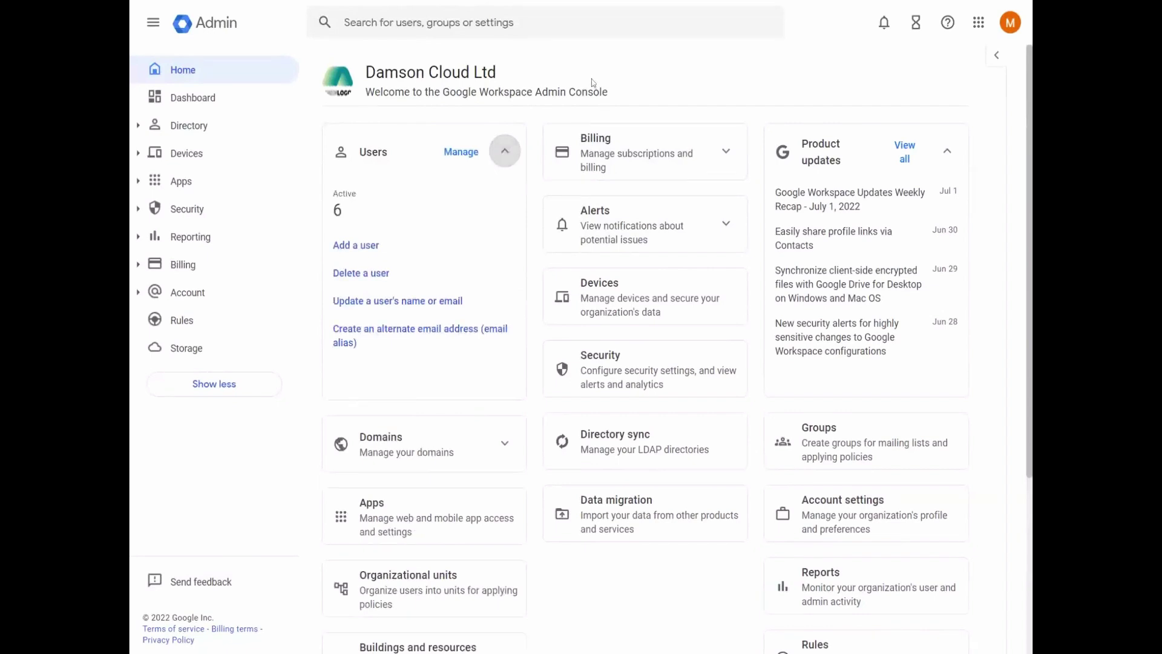
click(506, 152)
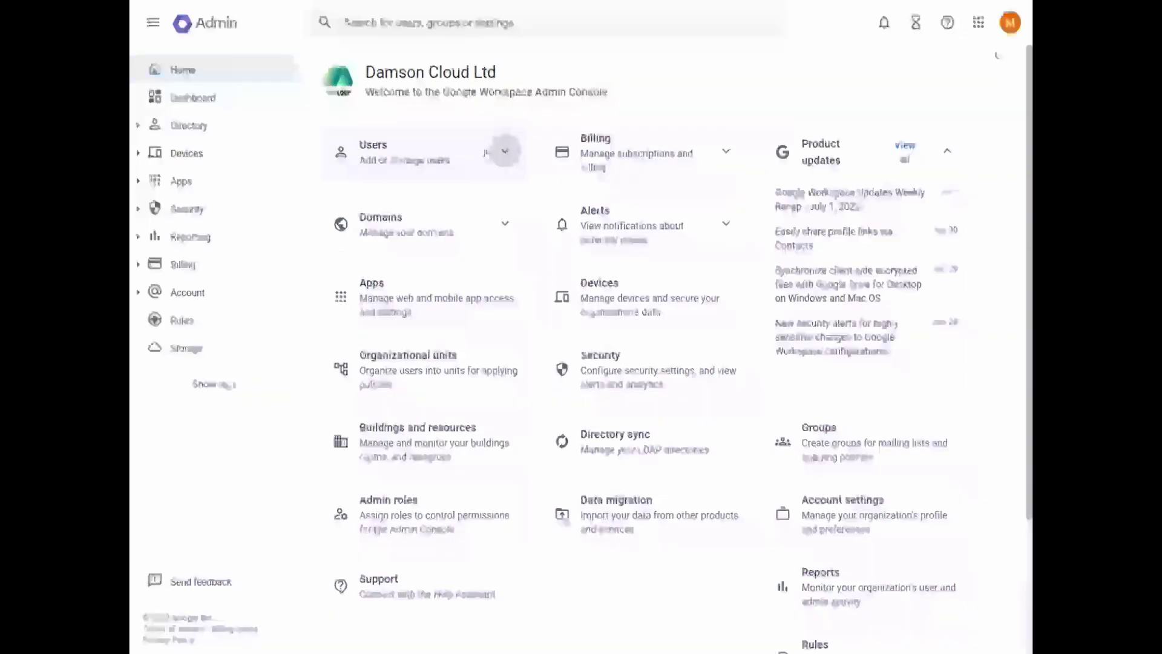
click(505, 152)
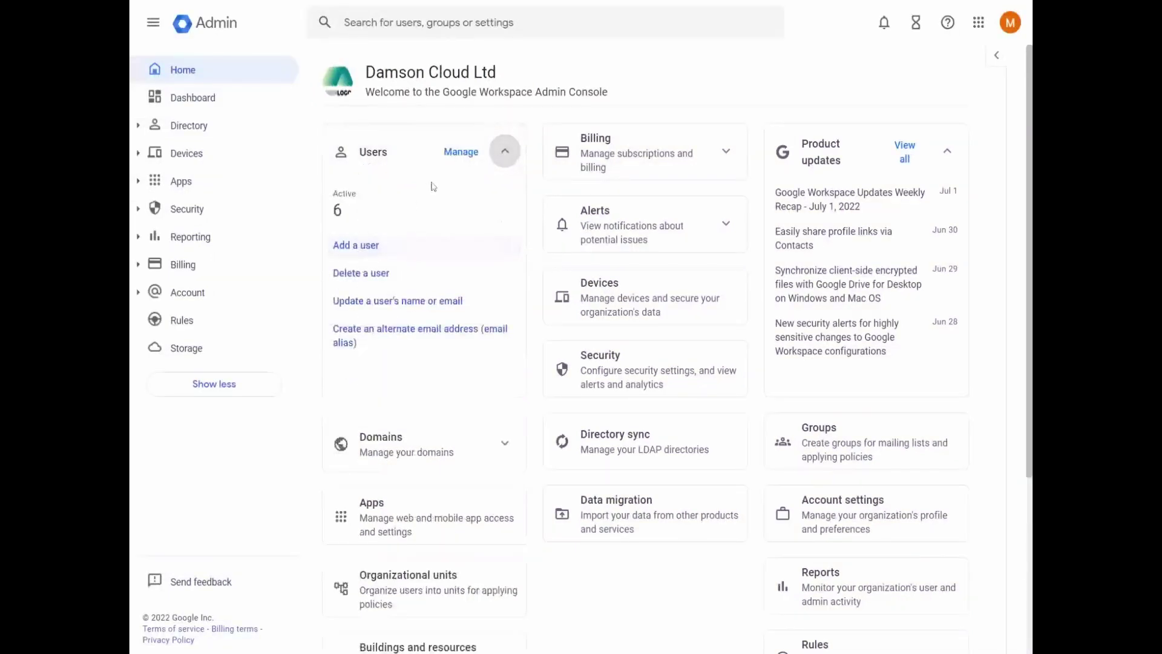
click(140, 129)
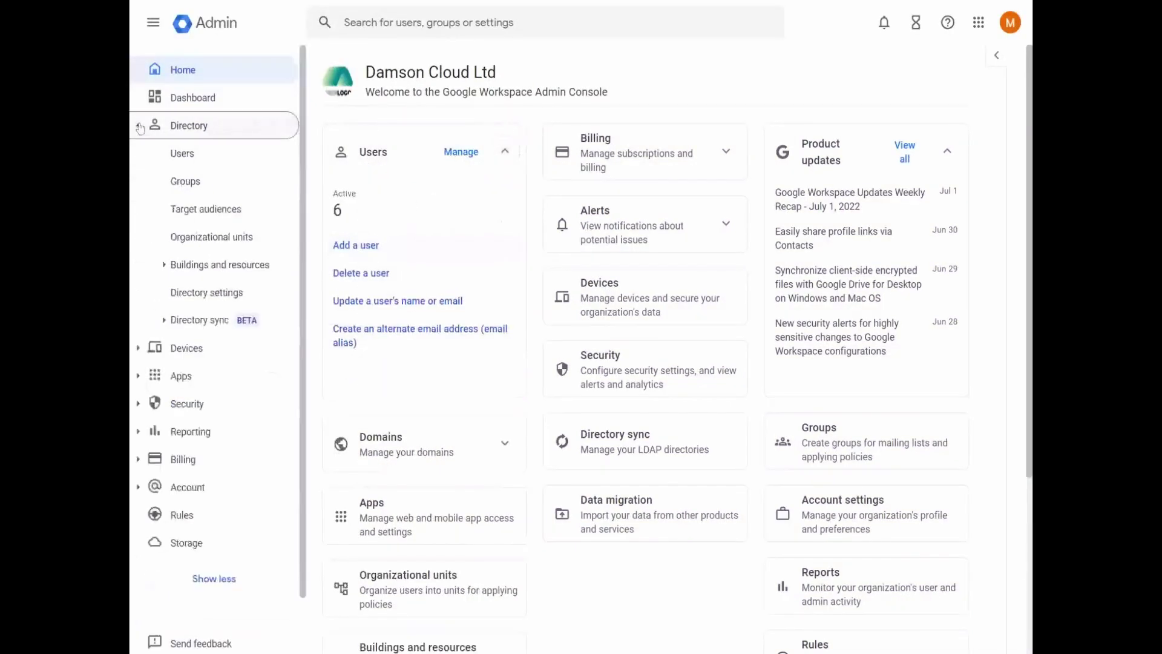
click(182, 153)
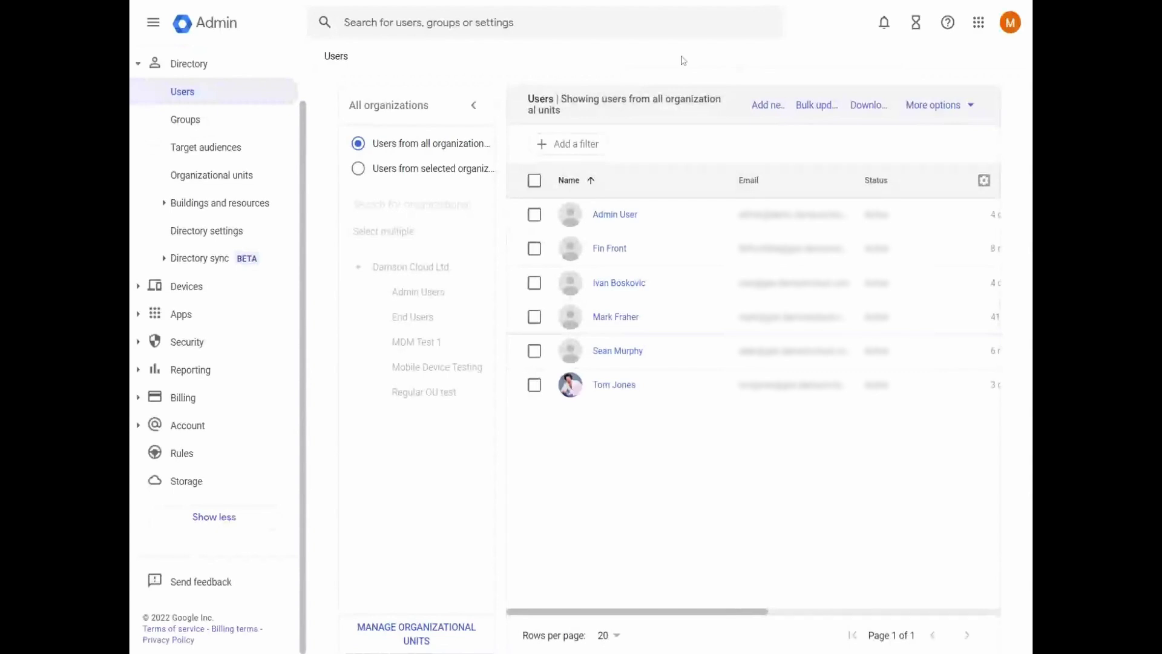
Step: Start a new user and enter their first and last name
click(767, 106)
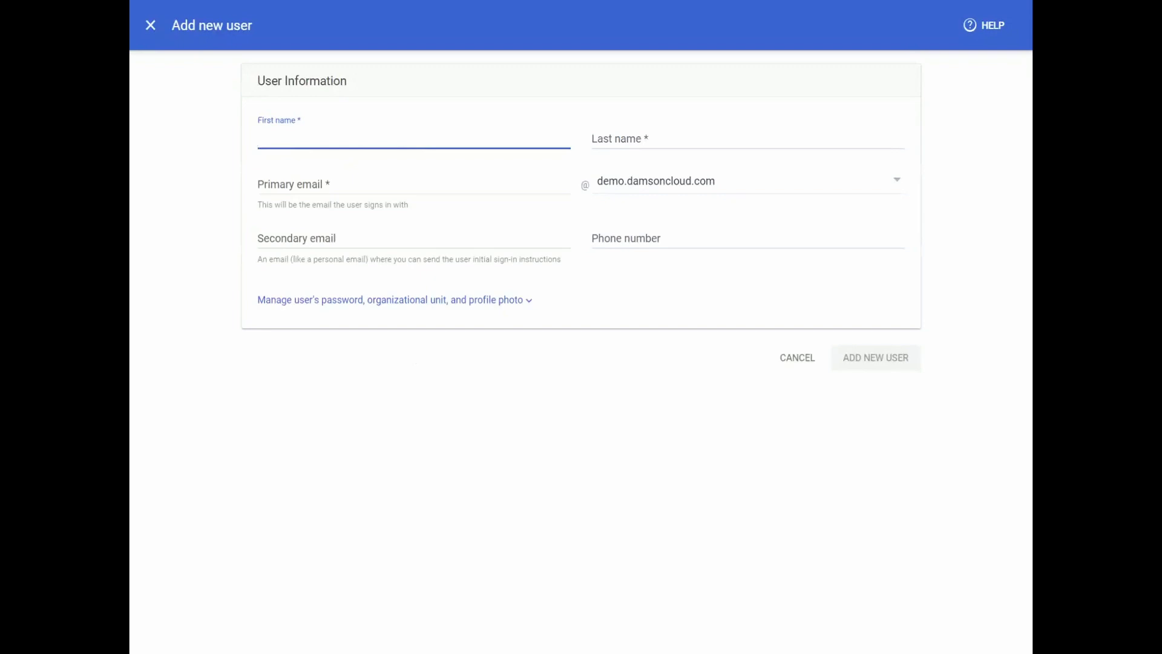
key(Tab)
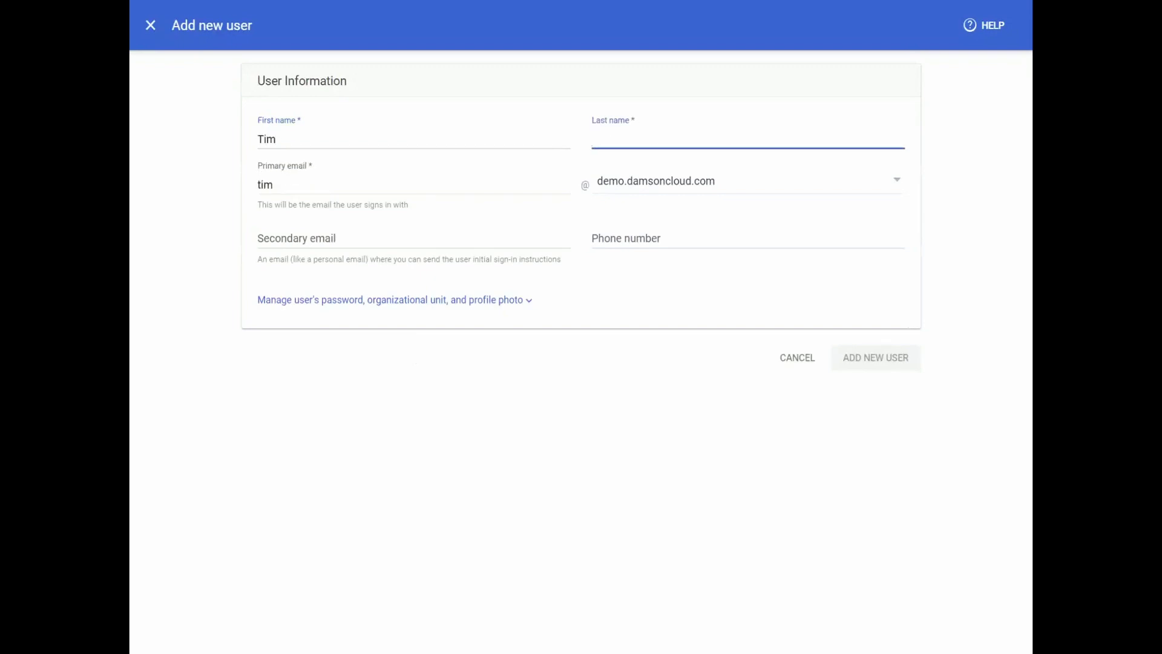
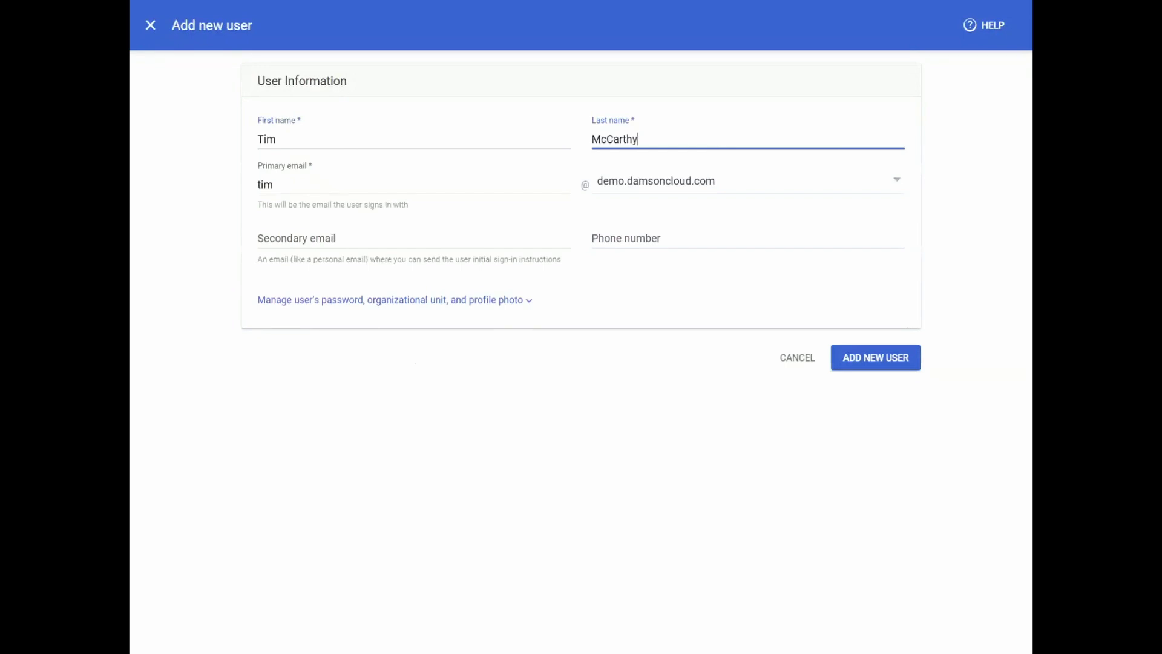
Step: Try gse.damsoncloud.com for the primary email domain, then keep demo.damsoncloud.com
click(273, 184)
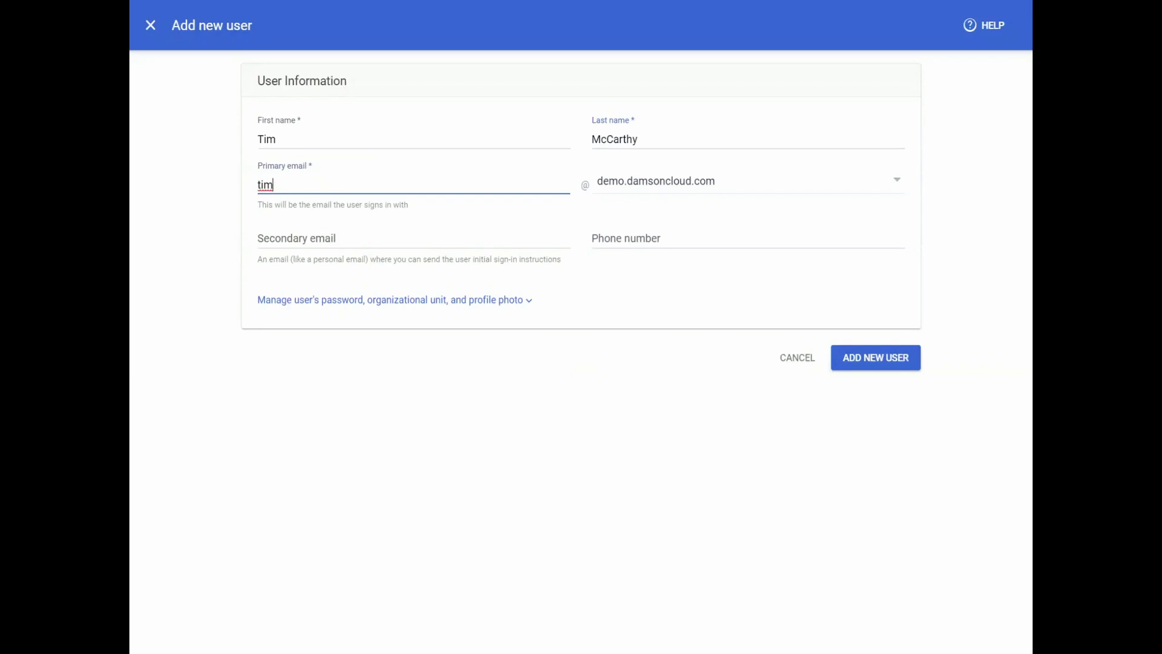
click(897, 180)
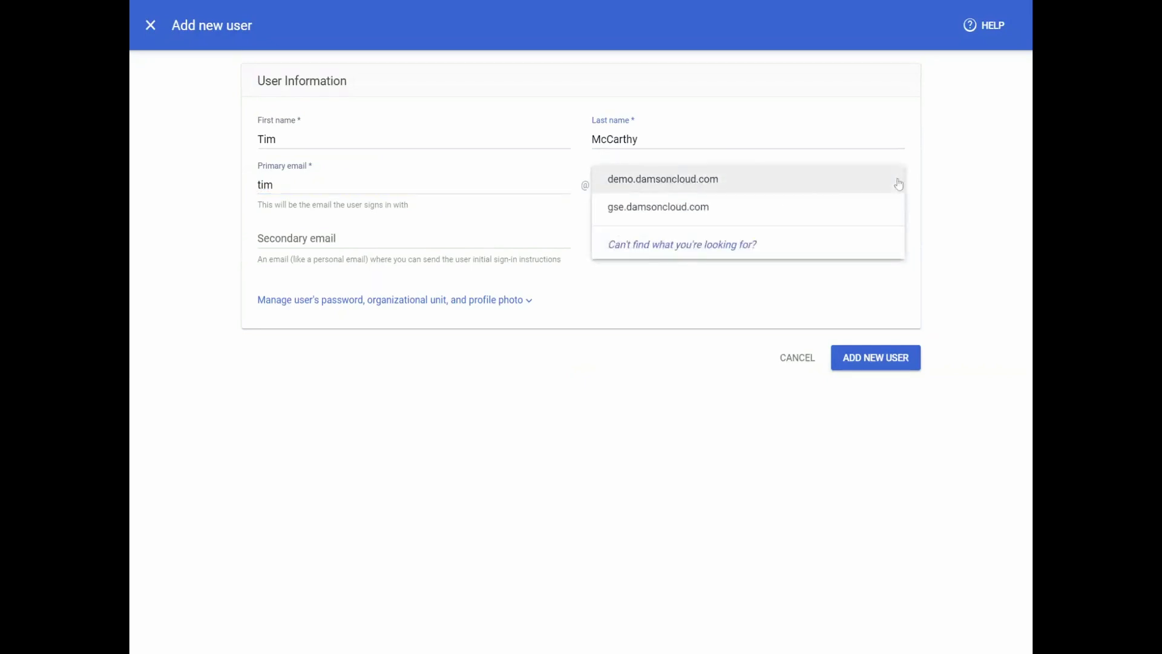
click(745, 216)
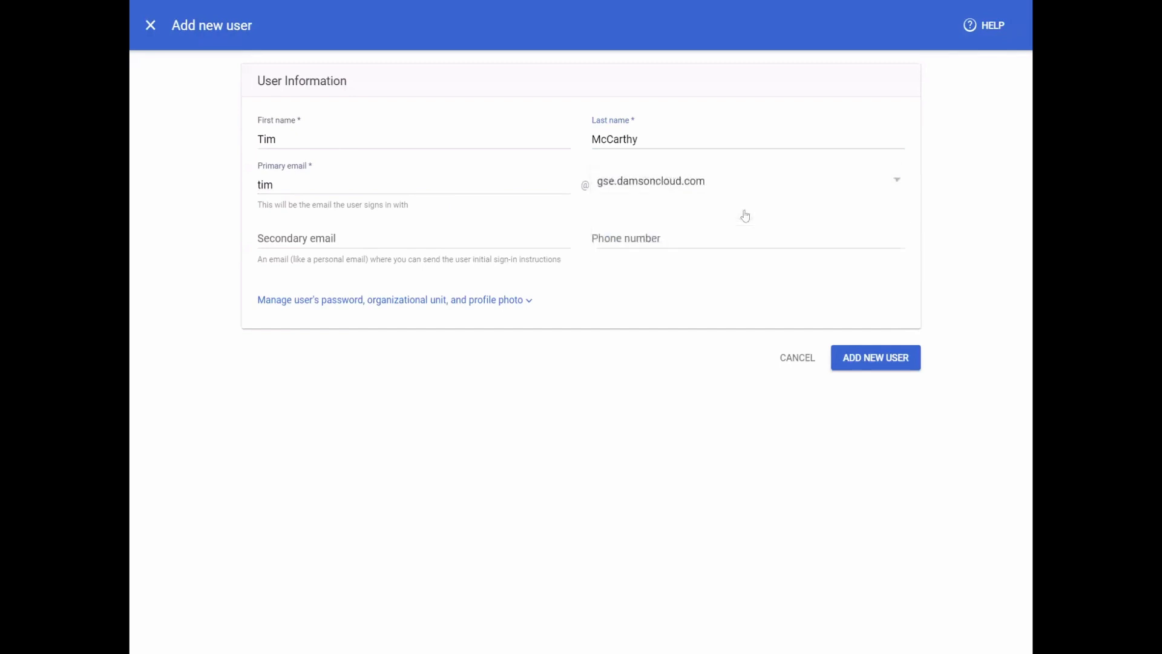
click(894, 179)
click(717, 158)
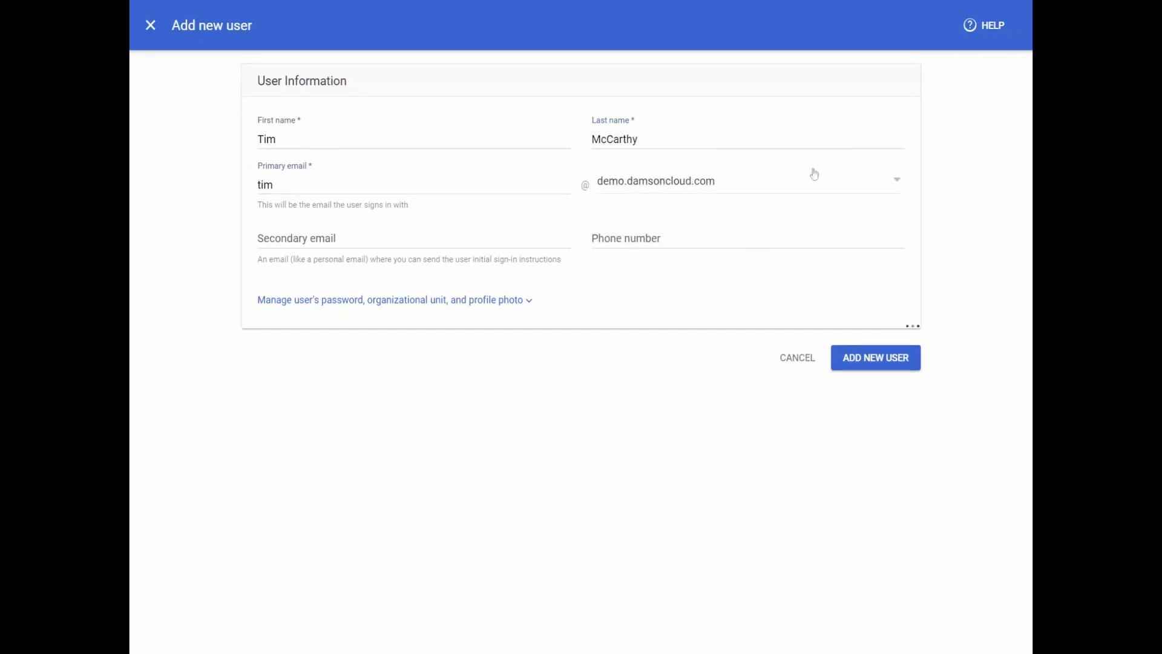
click(898, 189)
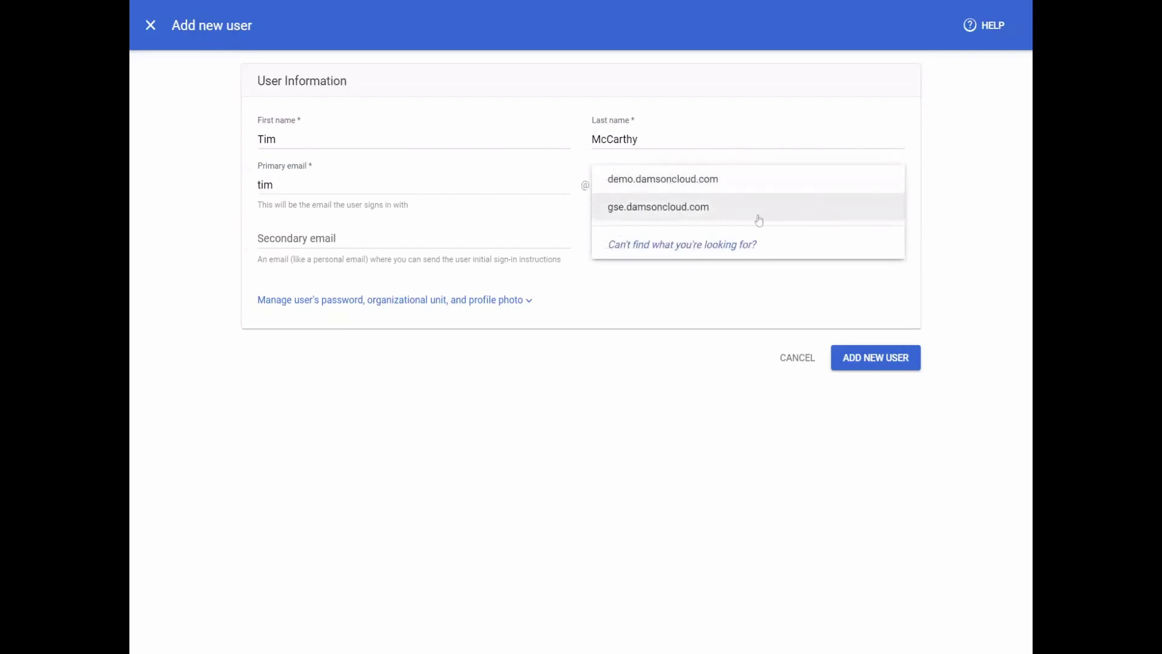
click(731, 210)
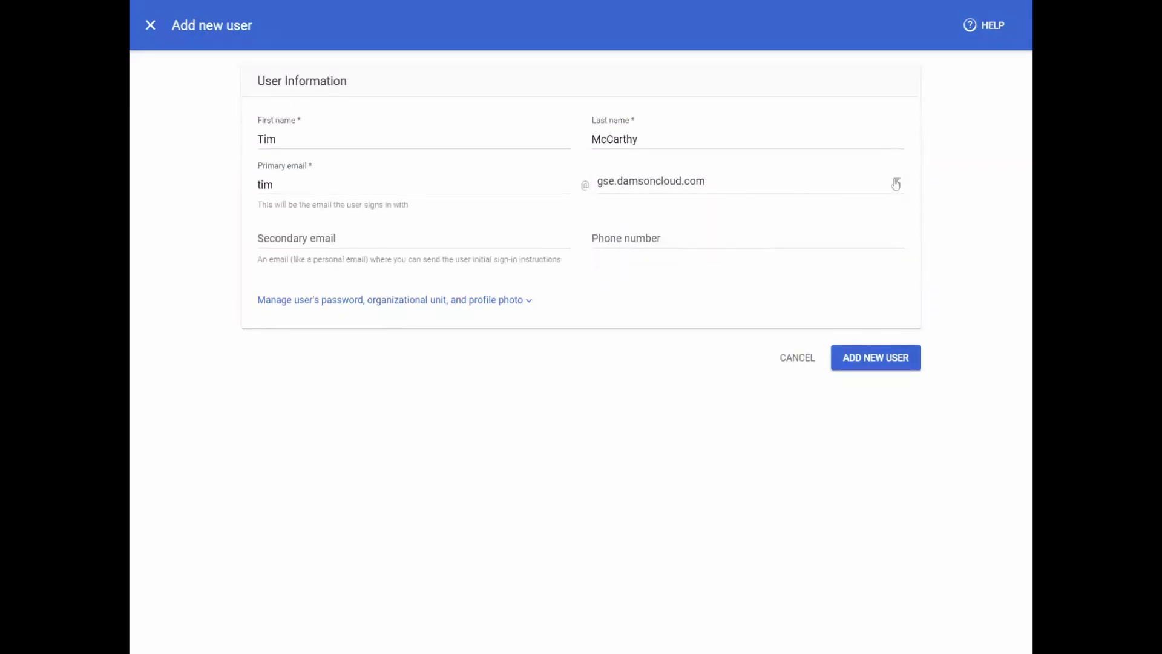
click(894, 185)
click(685, 161)
Step: Fill in the user's secondary e-mail address and expand the password, organizational unit and photo settings
key(Tab)
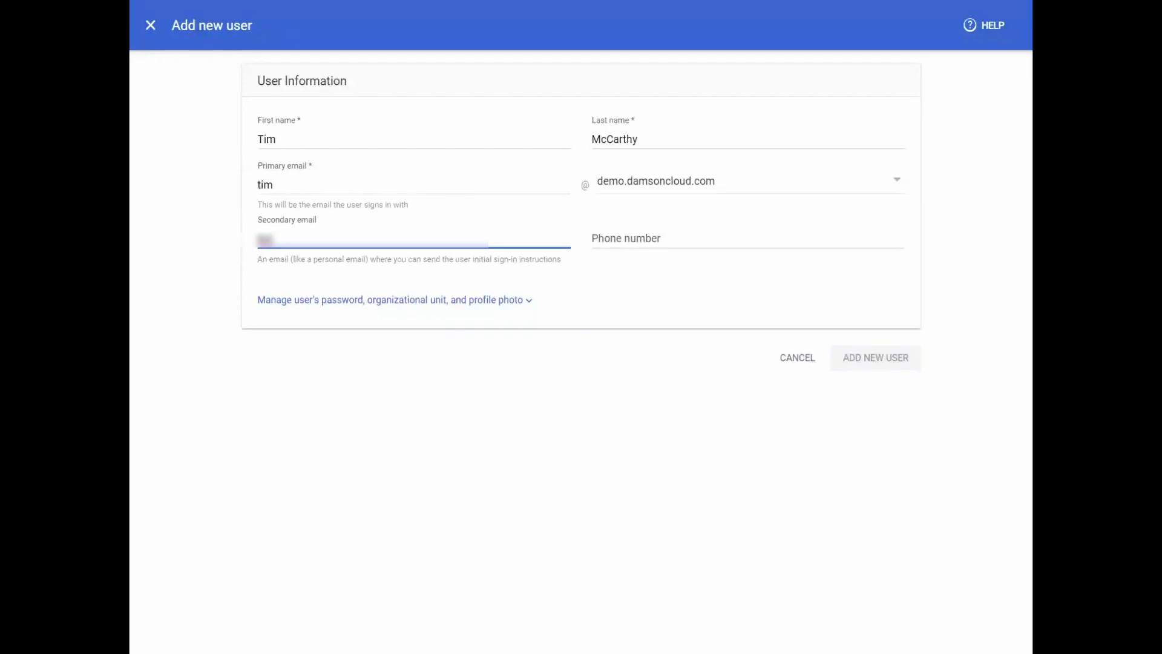
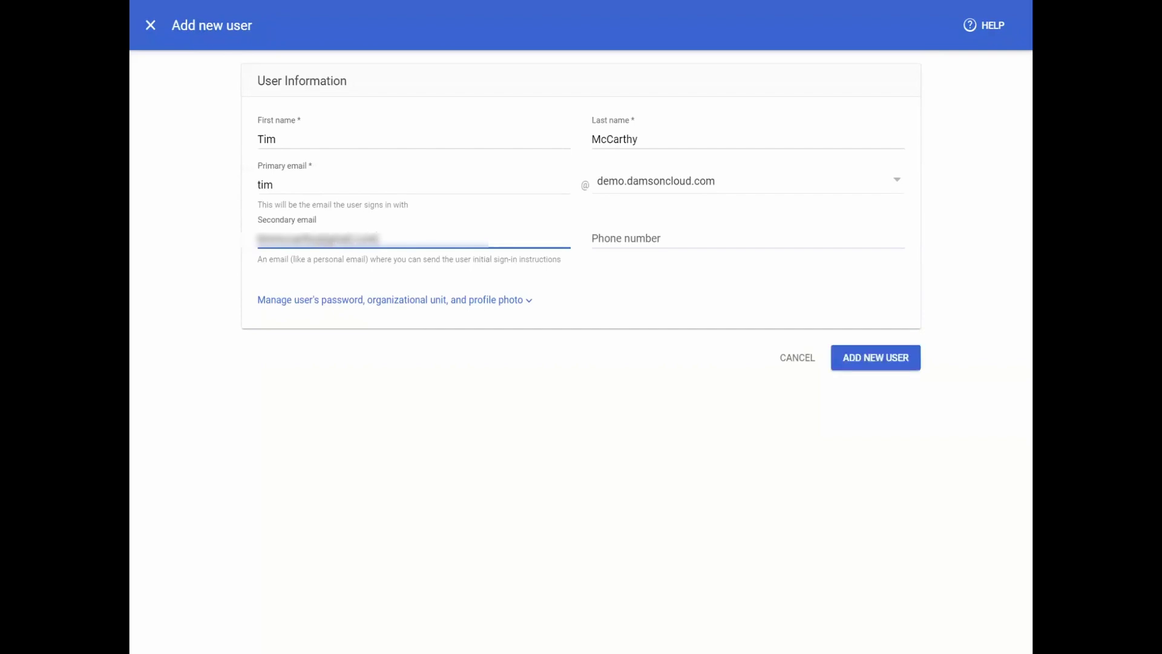
click(646, 254)
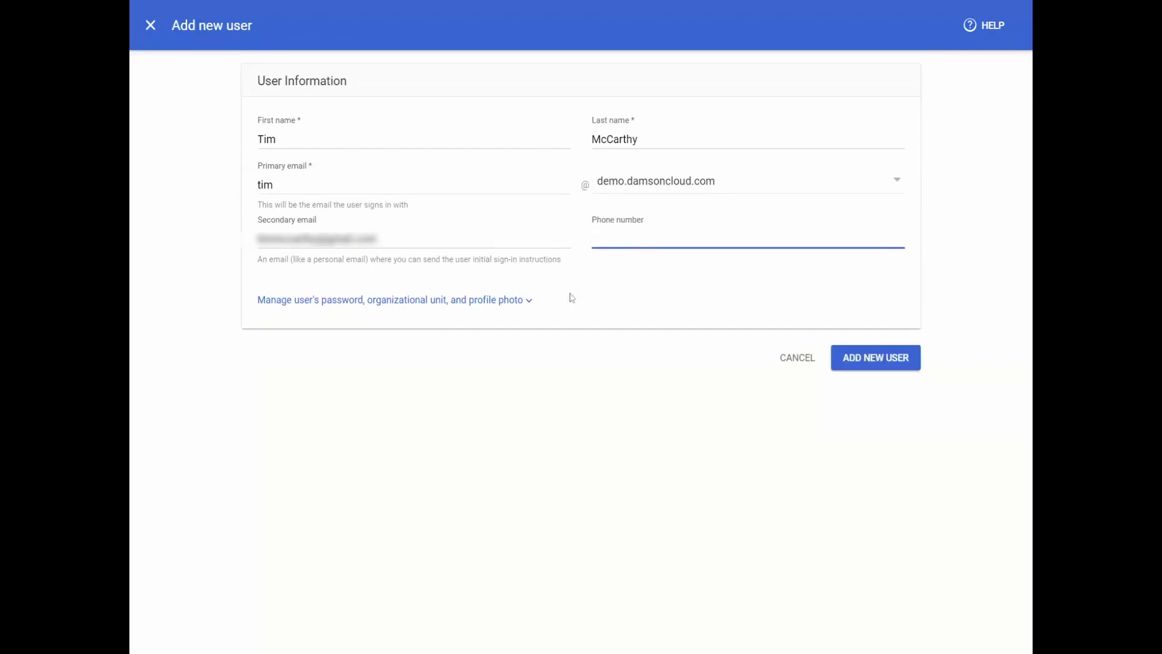
click(528, 301)
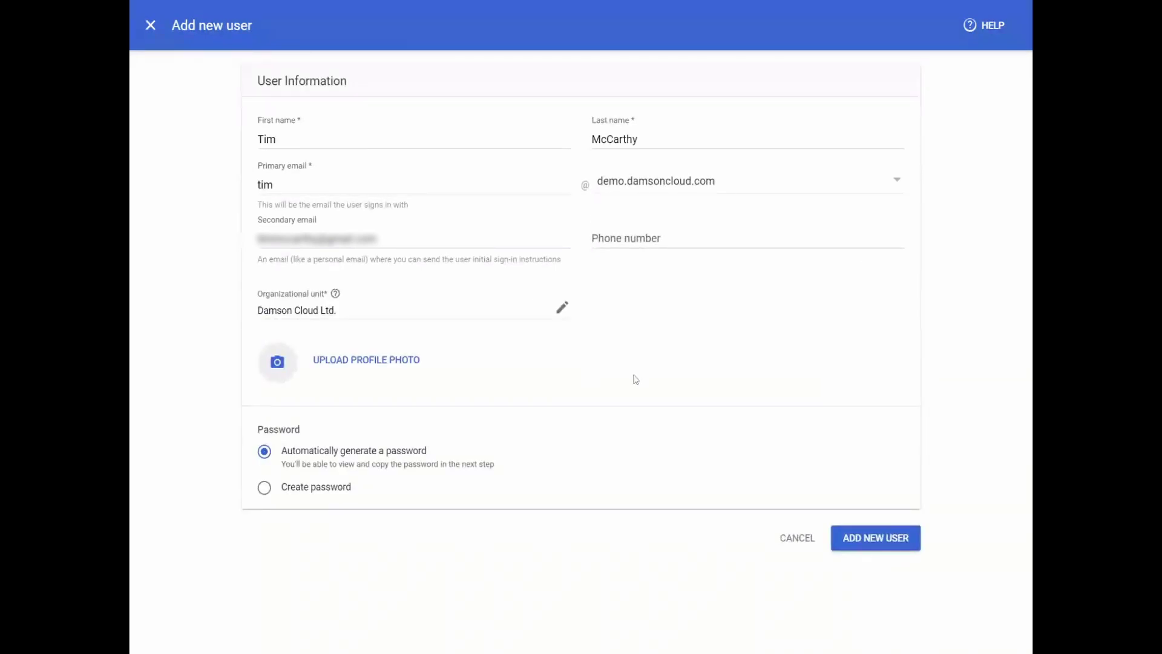
Step: Change the organizational unit from Damson Cloud Ltd. to End Users
click(561, 307)
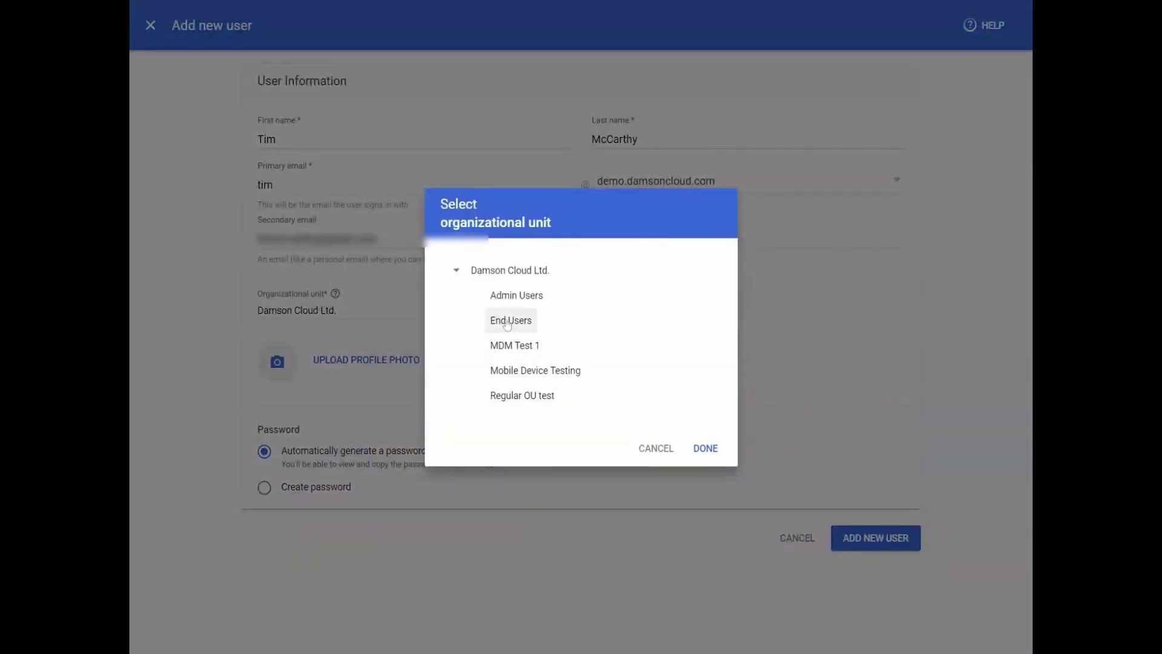
click(507, 323)
click(718, 447)
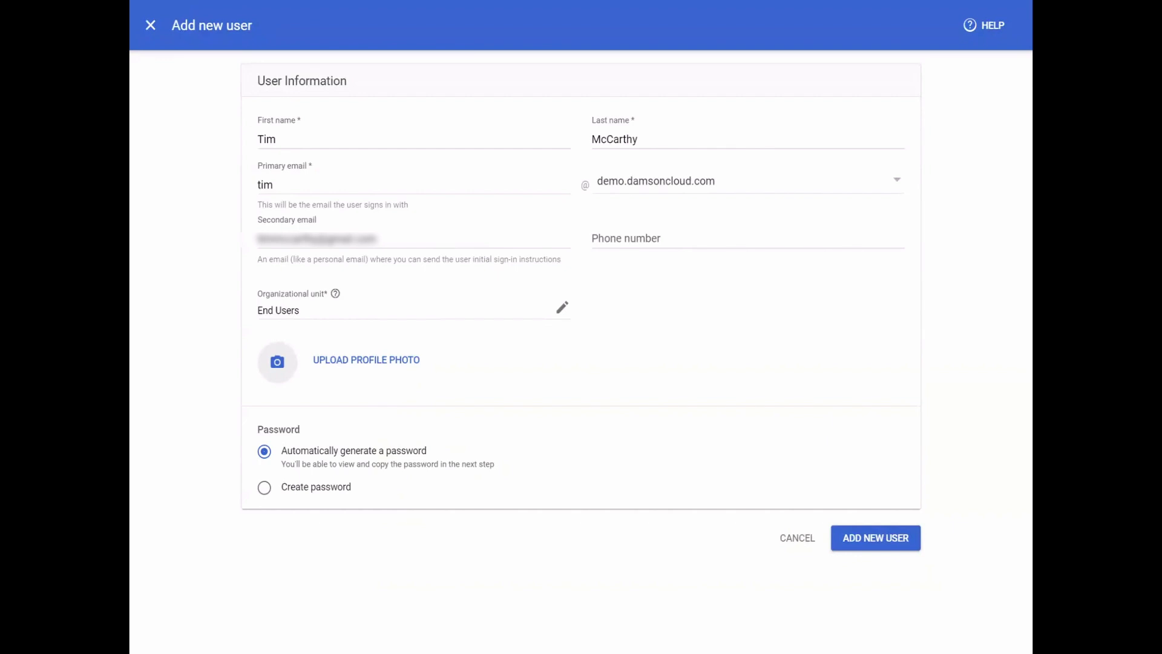
Step: Add the user, then preview the sign-in instructions email and send it
click(881, 539)
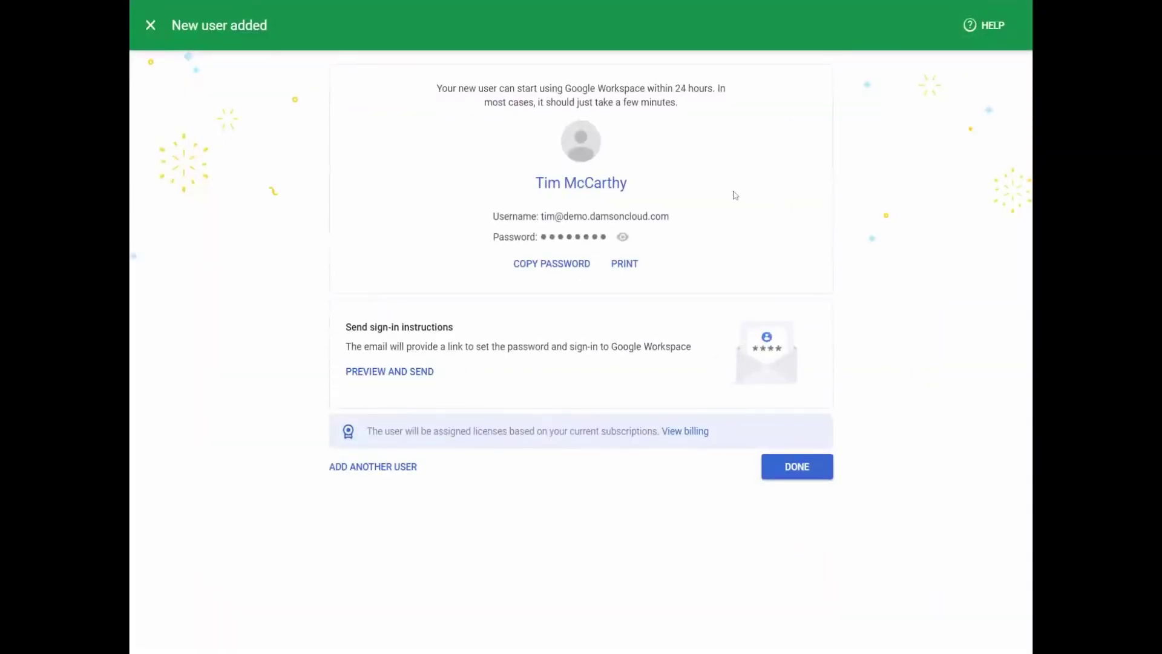
click(396, 375)
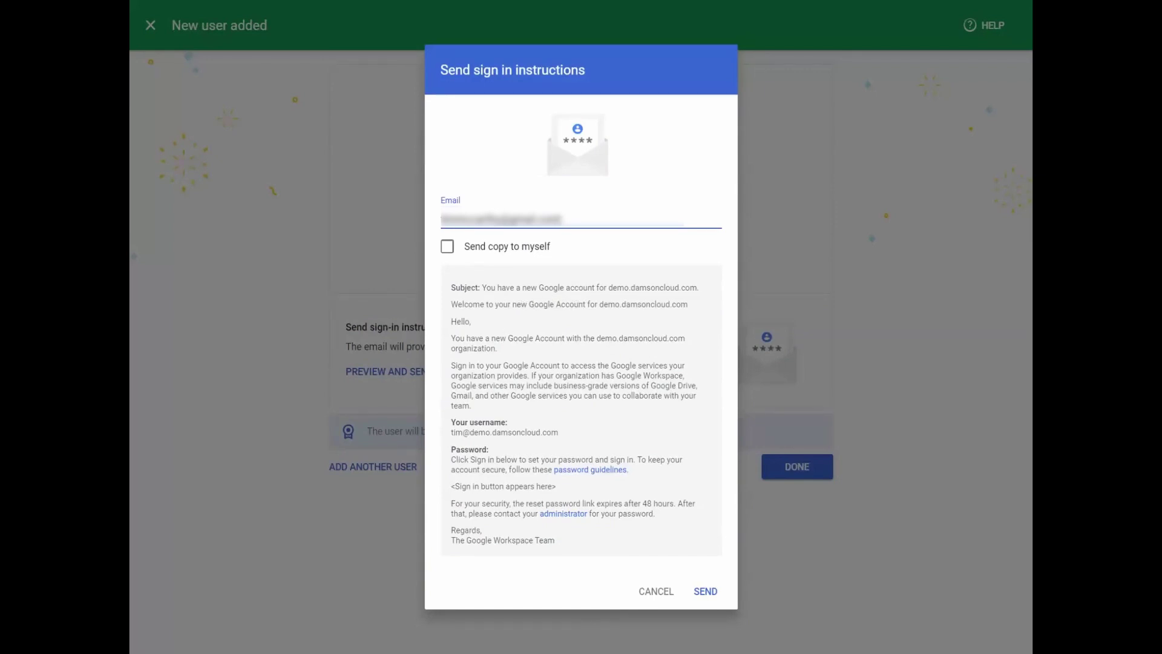
drag(450, 486, 569, 489)
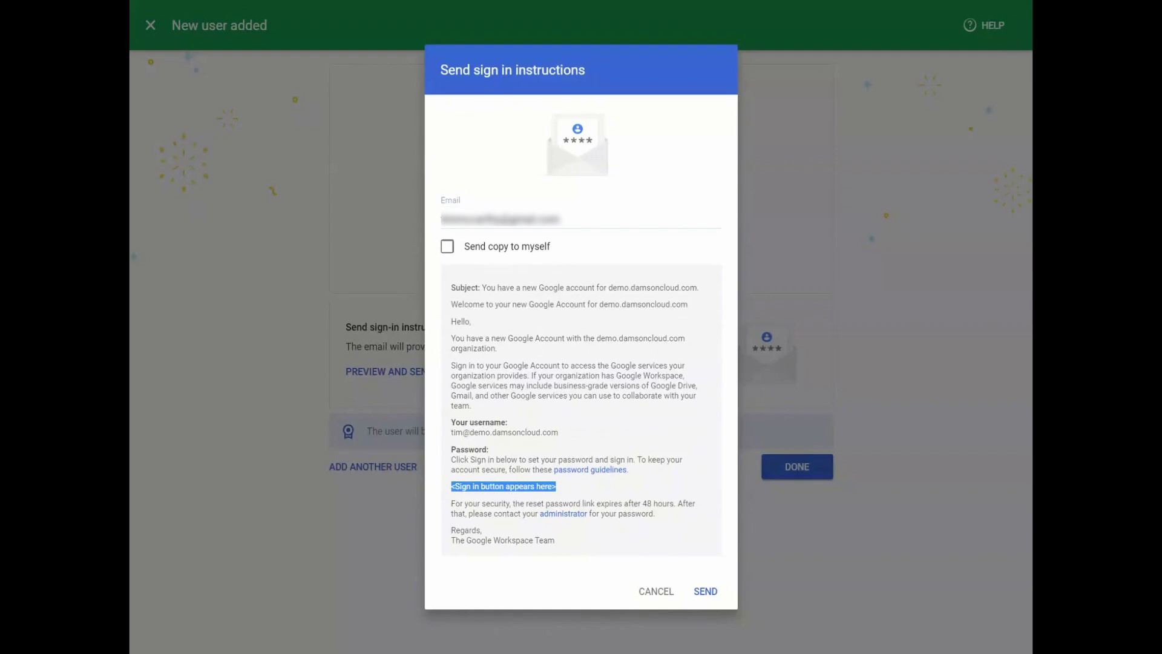
click(705, 592)
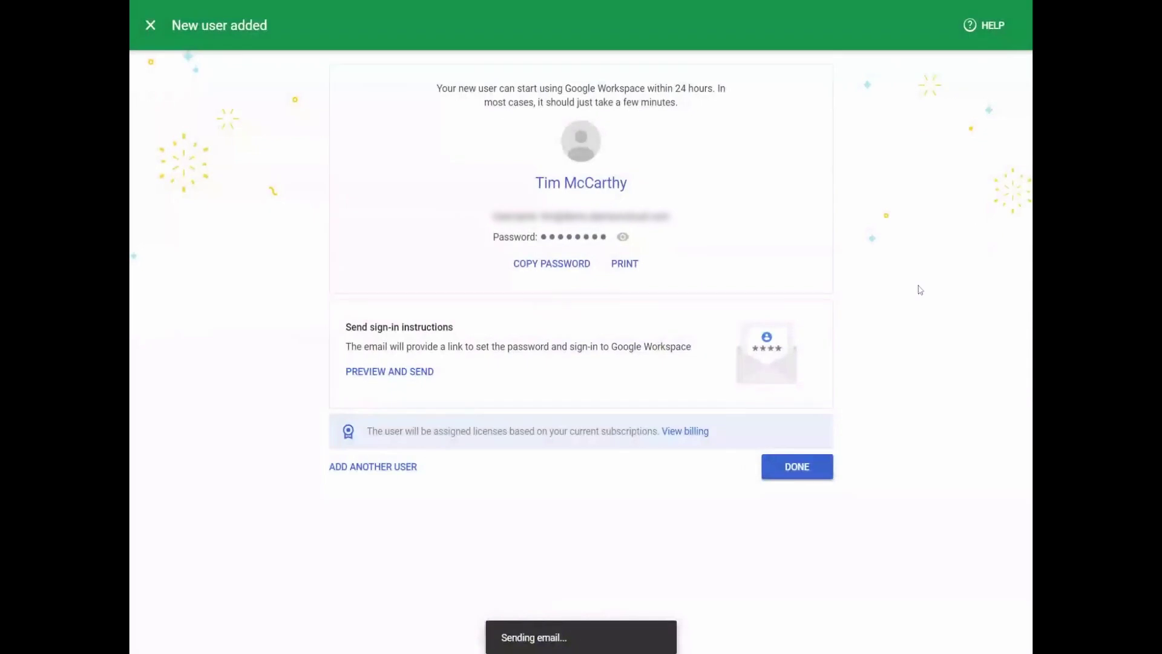
Step: Show the generated password in the Copy password dialog, then hide it again
click(814, 472)
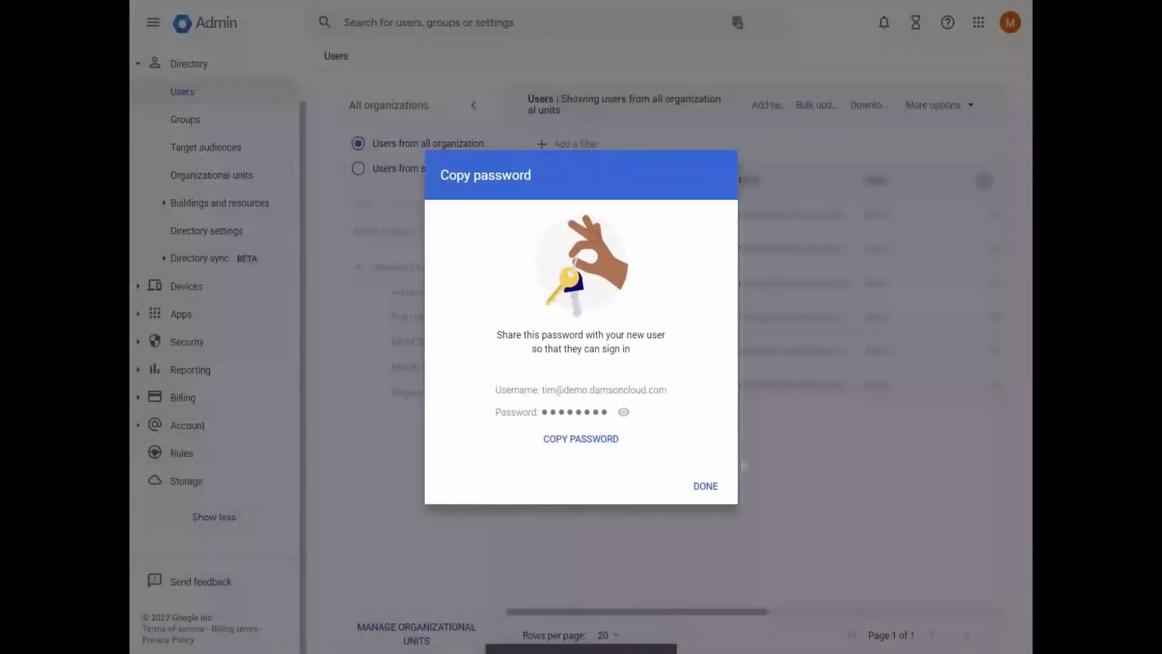
click(624, 412)
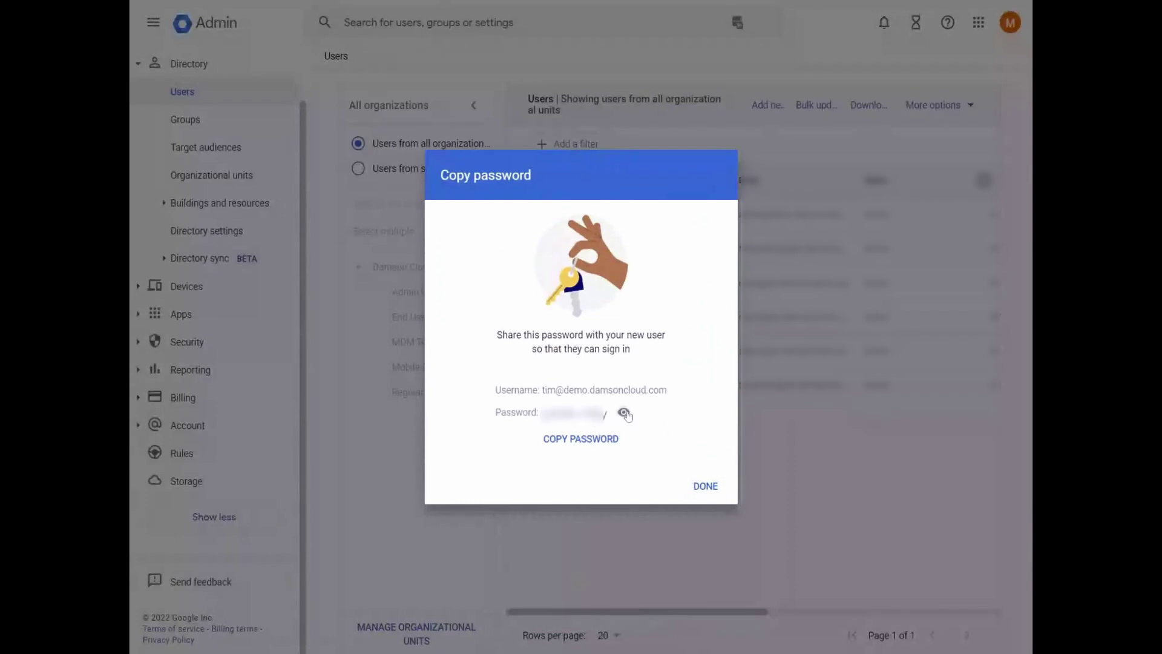
click(625, 413)
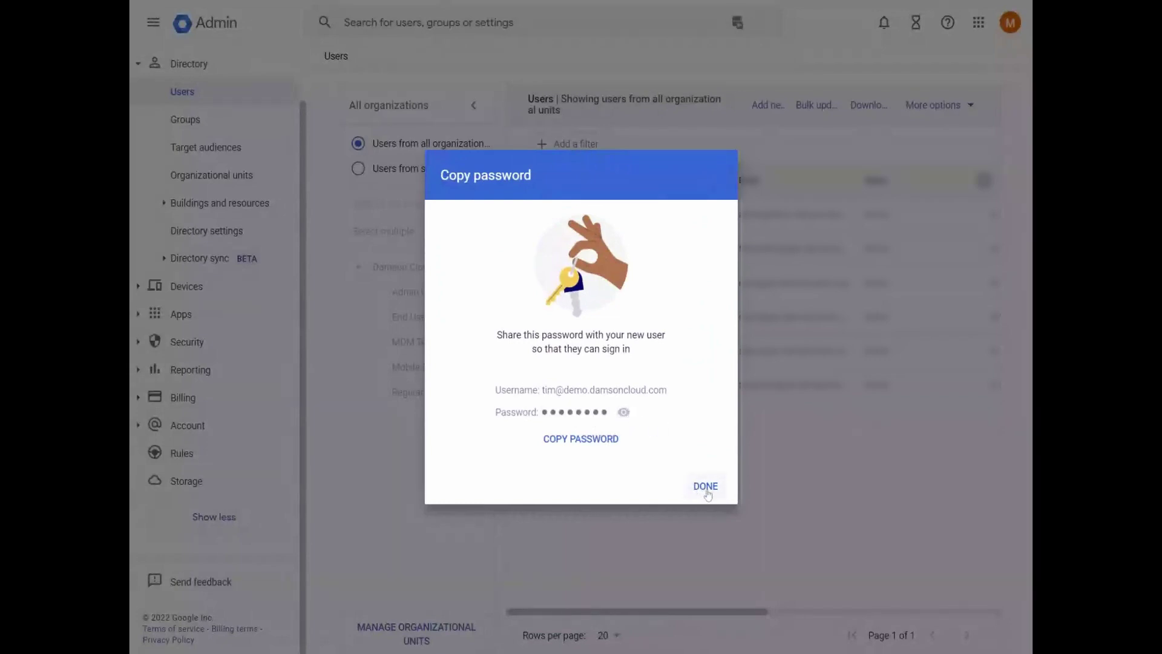